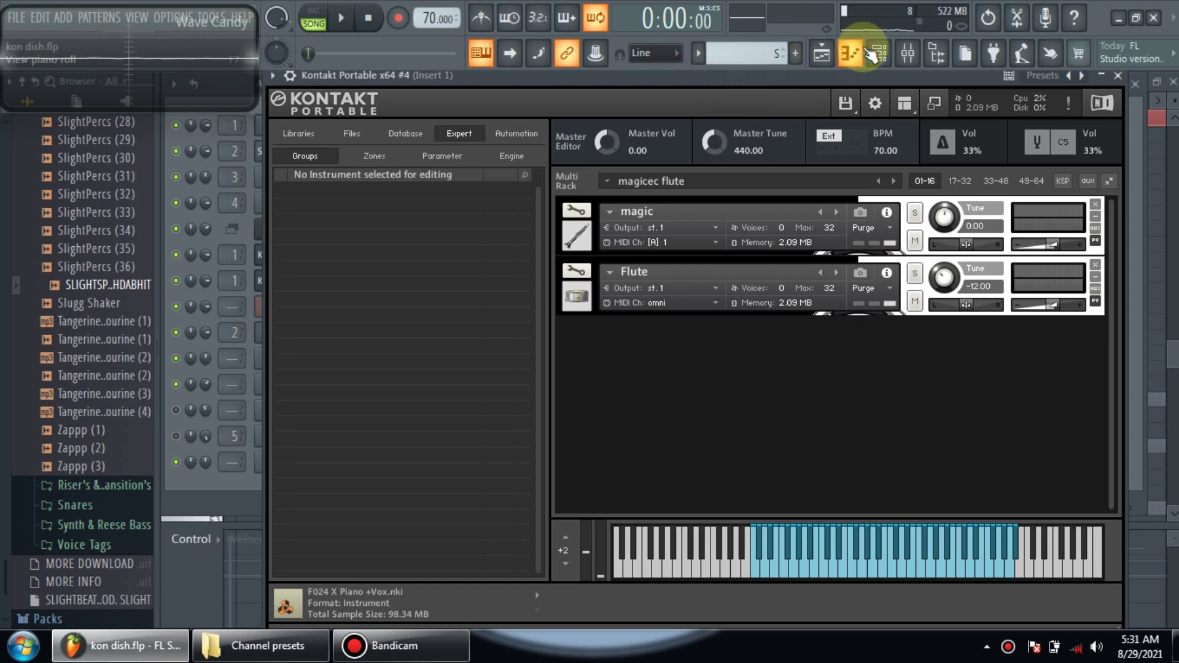
click(826, 54)
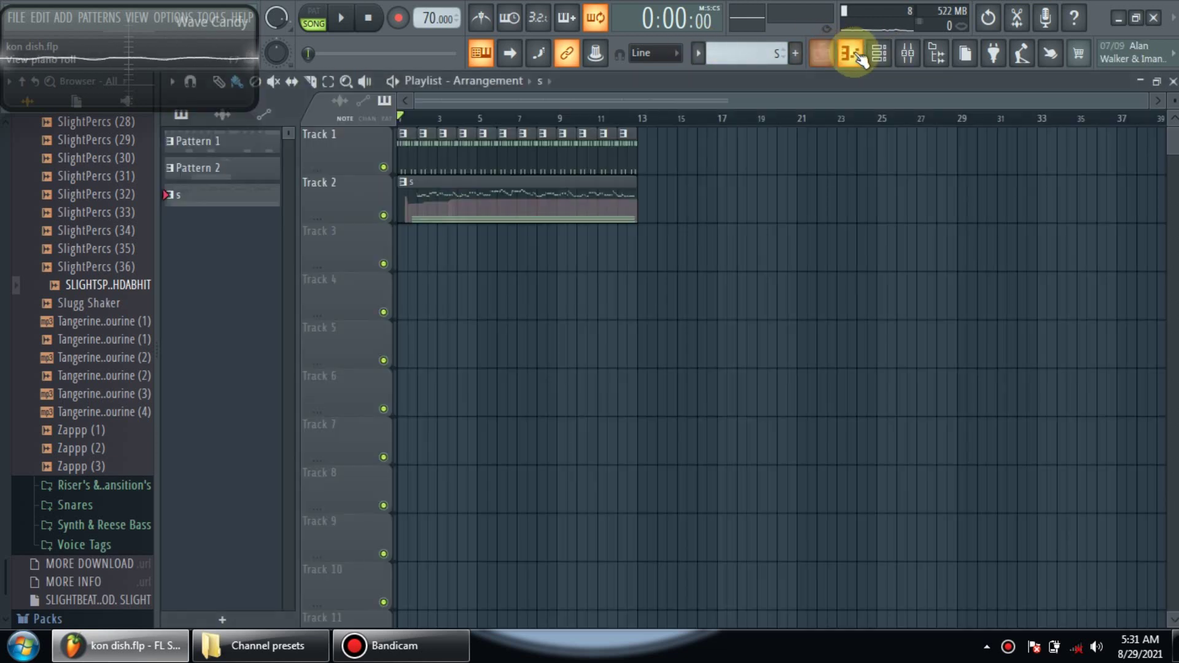
click(827, 54)
click(879, 54)
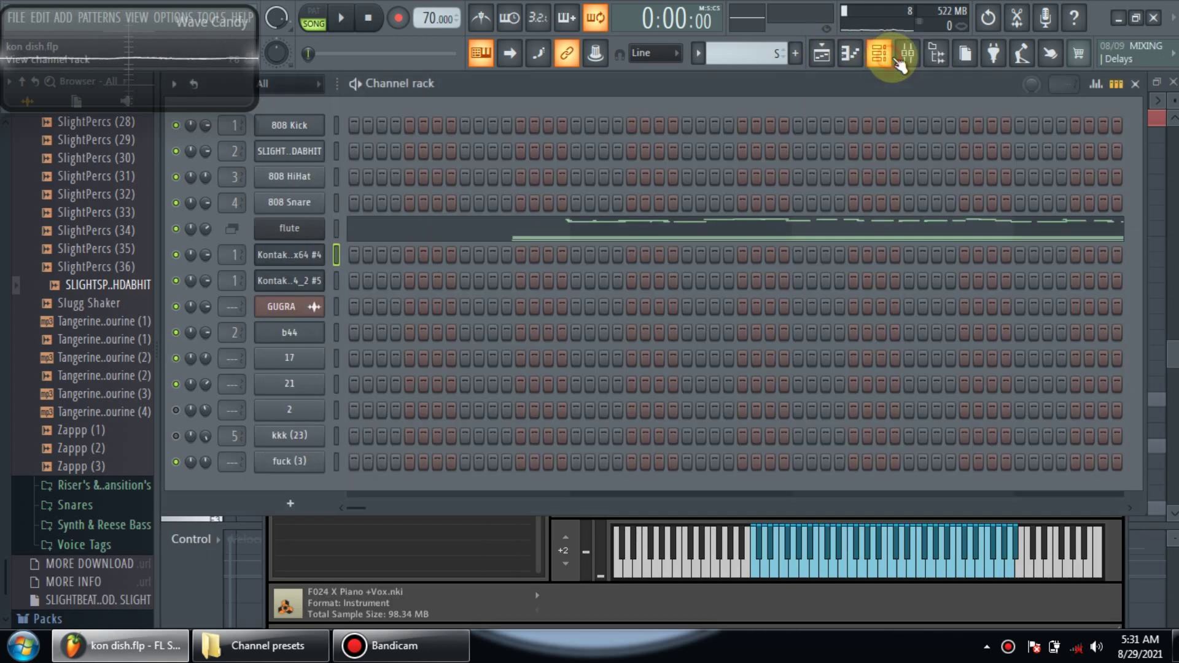
click(823, 54)
click(877, 54)
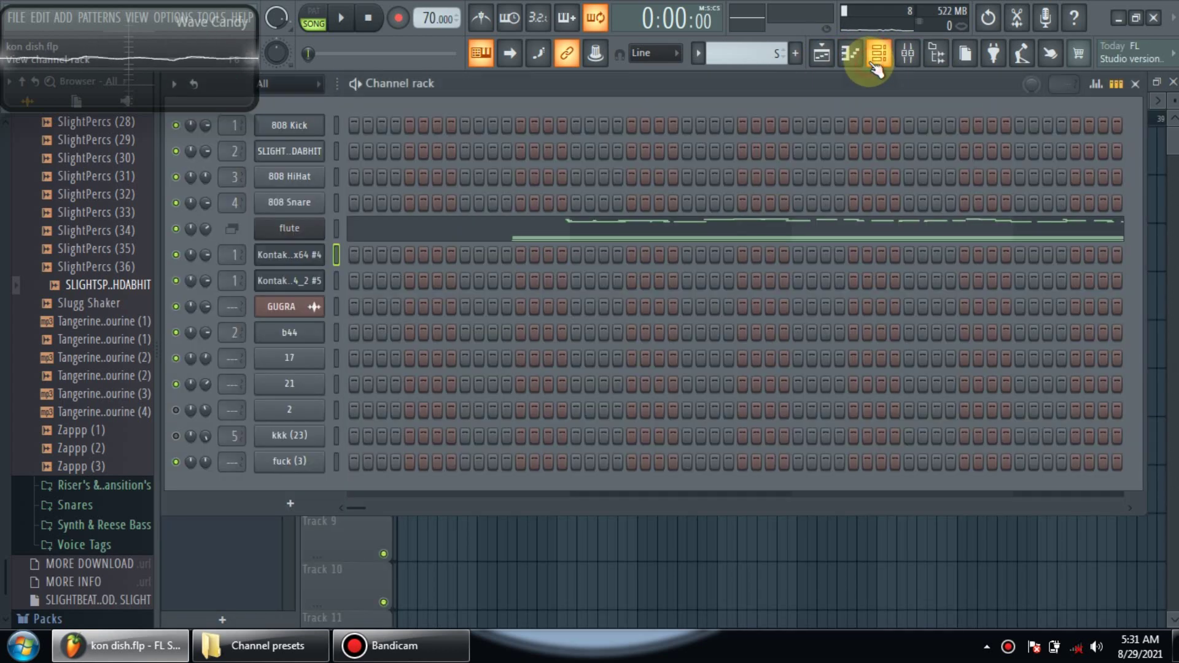
click(824, 54)
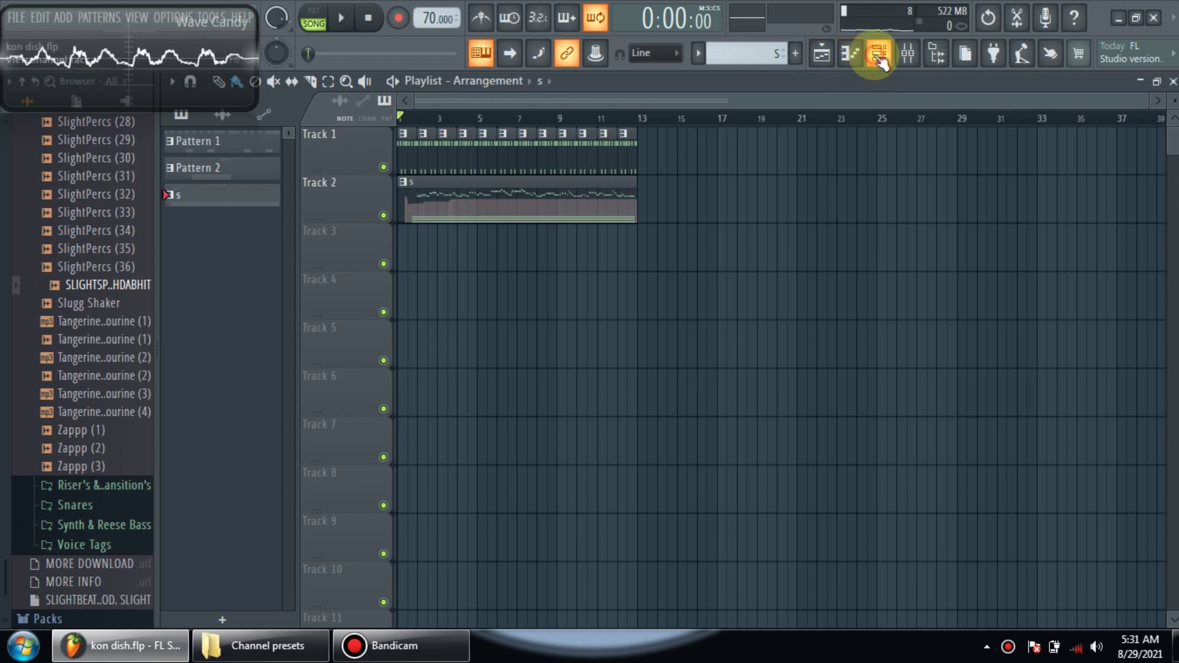
- Show the channel rack and open the Kontakt Portable x64 #4 instrument window
click(879, 55)
click(321, 253)
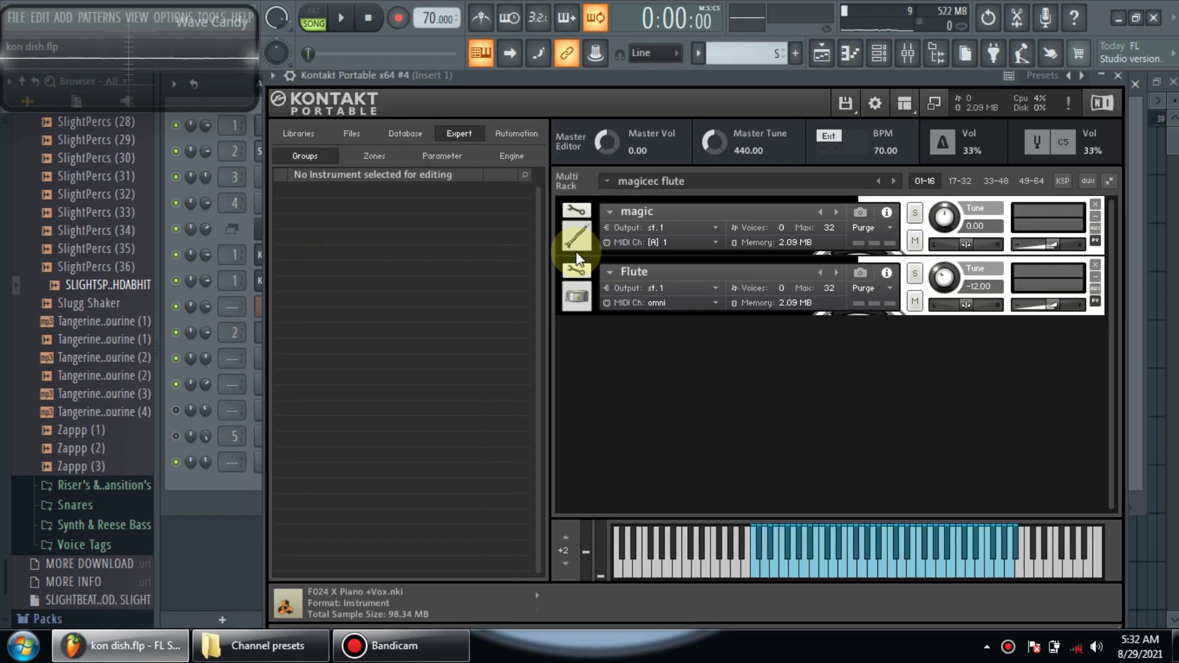
drag(644, 98, 613, 91)
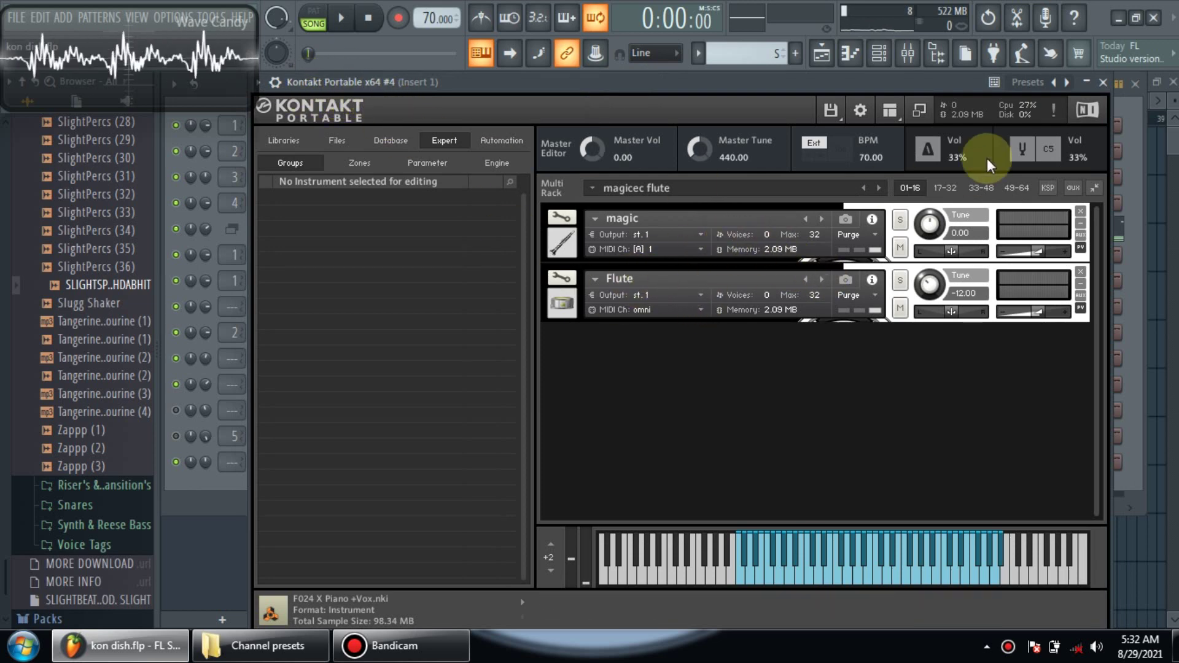
- Check Kontakt's version and license information, then close the information screen
click(1074, 117)
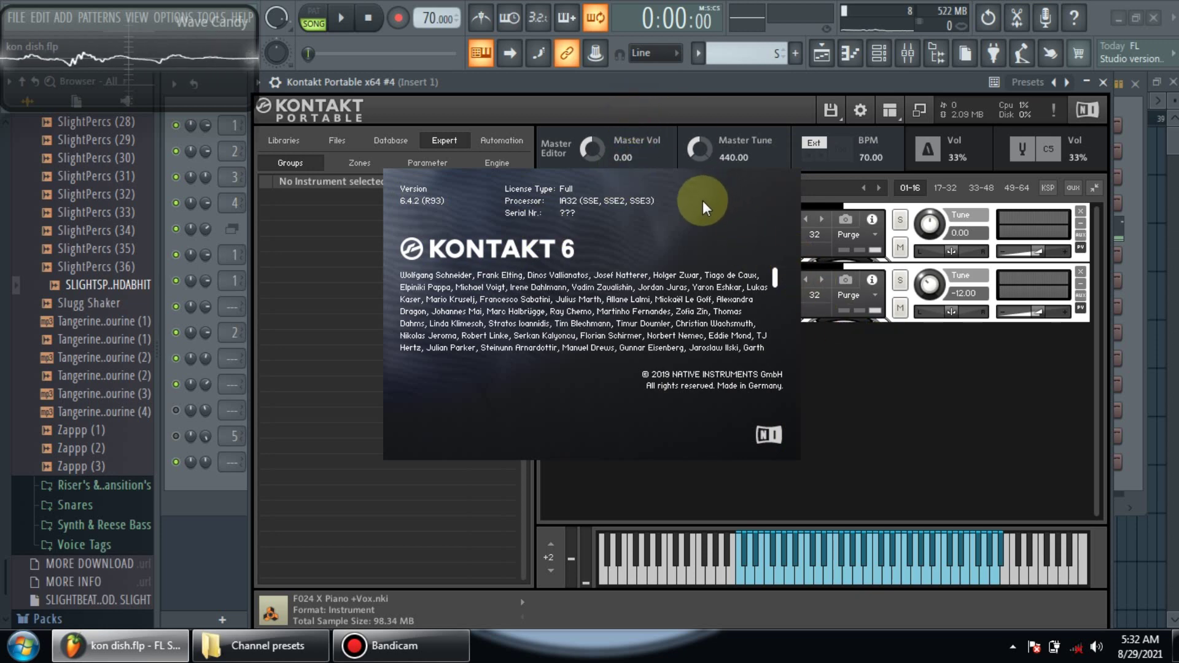
click(705, 220)
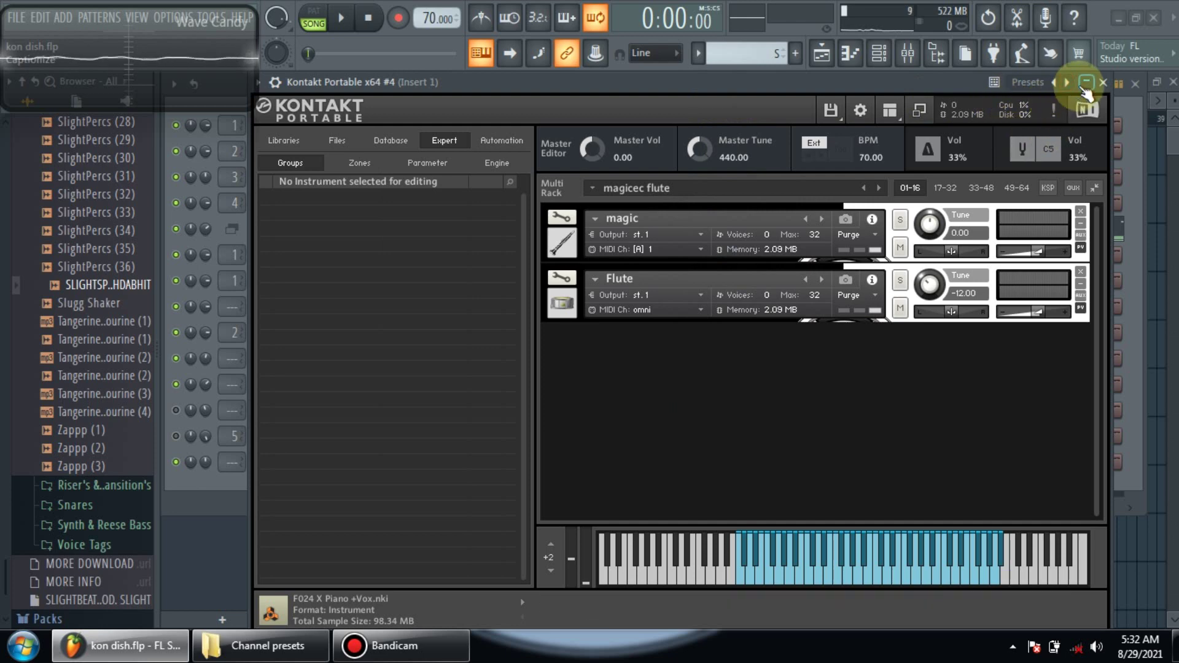
mouse_move(623, 83)
mouse_down()
mouse_move(532, 130)
mouse_move(540, 84)
mouse_move(599, 79)
mouse_move(618, 109)
mouse_move(613, 89)
mouse_up()
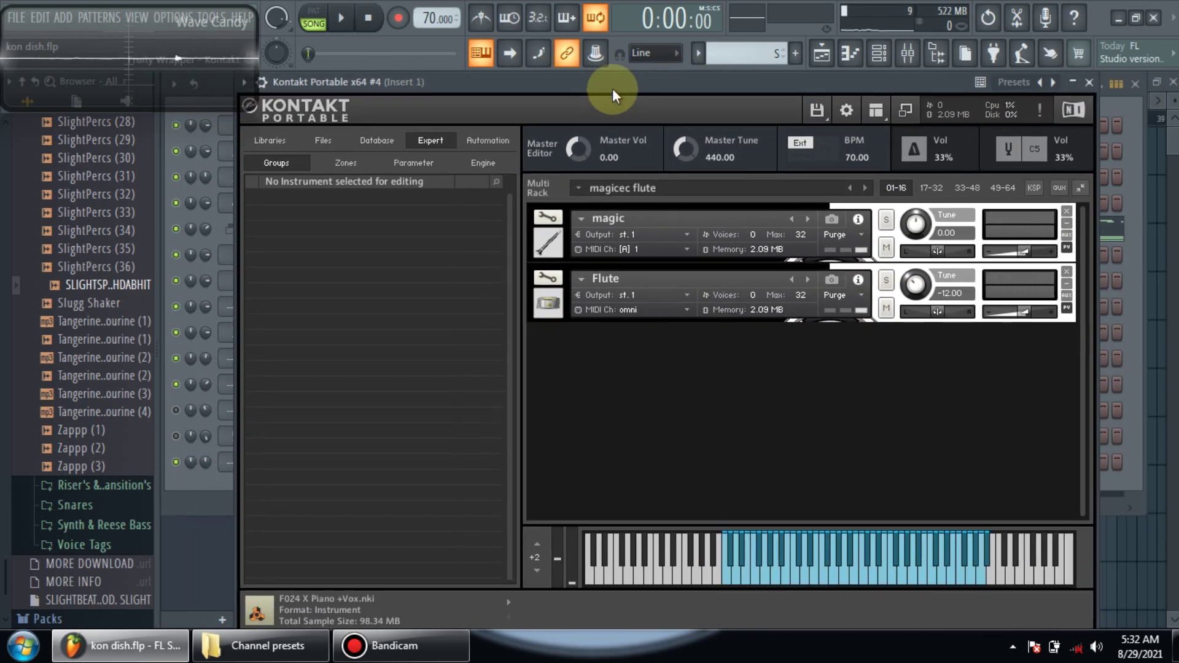
click(685, 470)
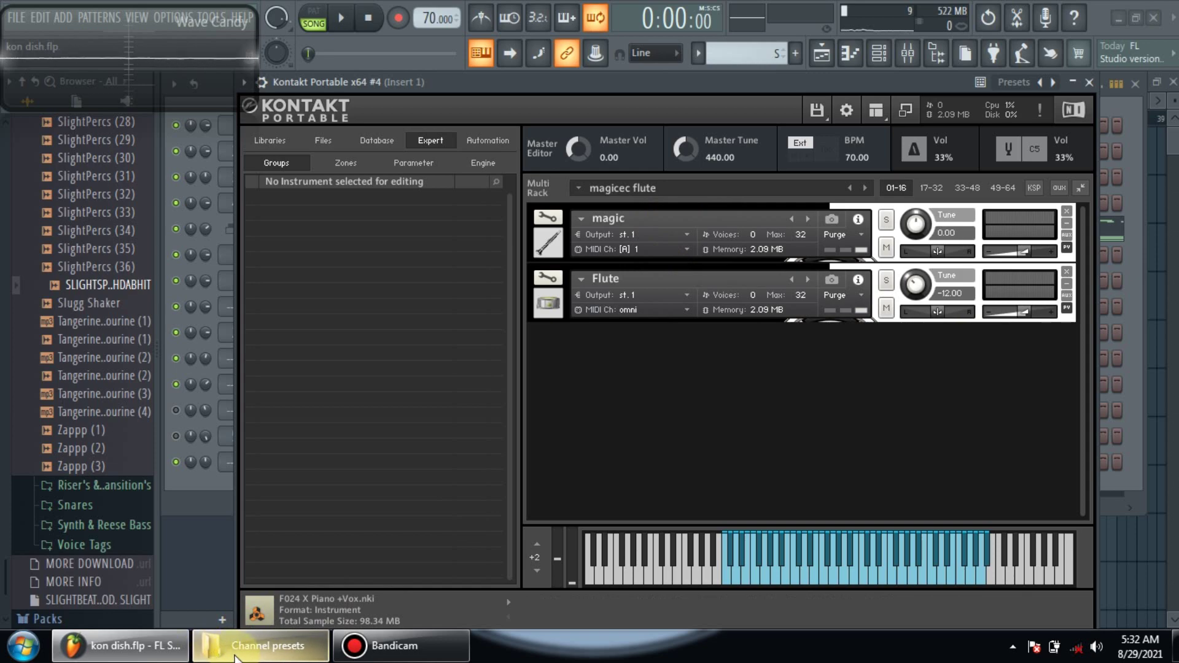
- Switch to Windows Explorer and open the ROLAND INDIAN TONES folder inside collle ct on drive D:
key(super)
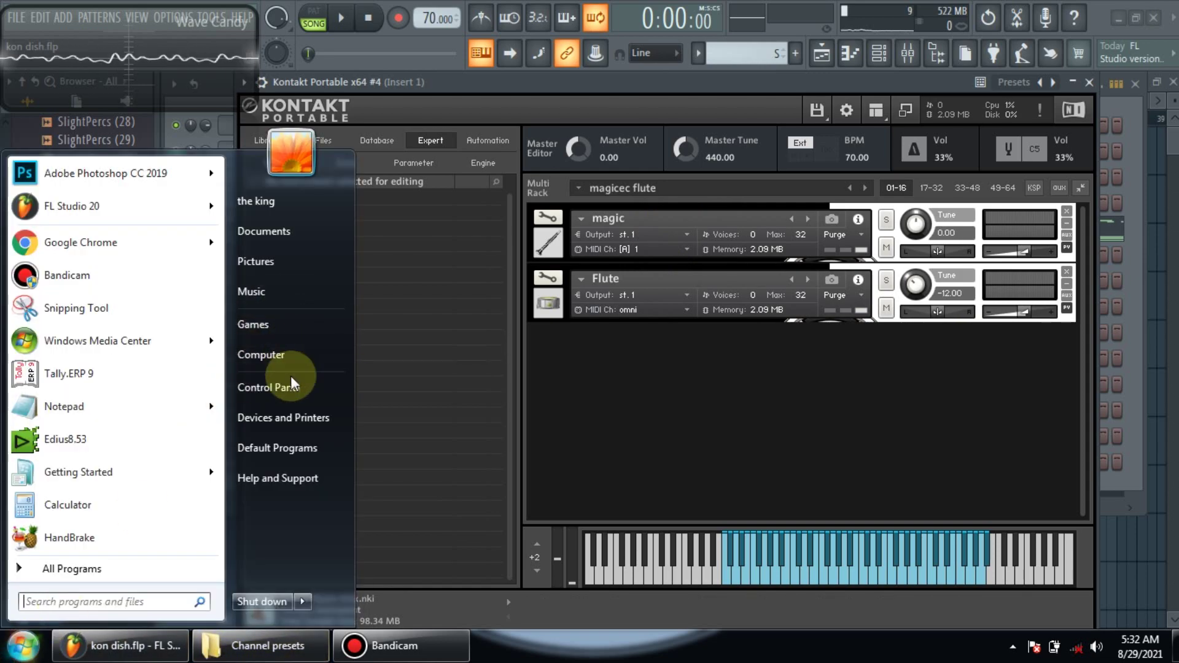
click(293, 355)
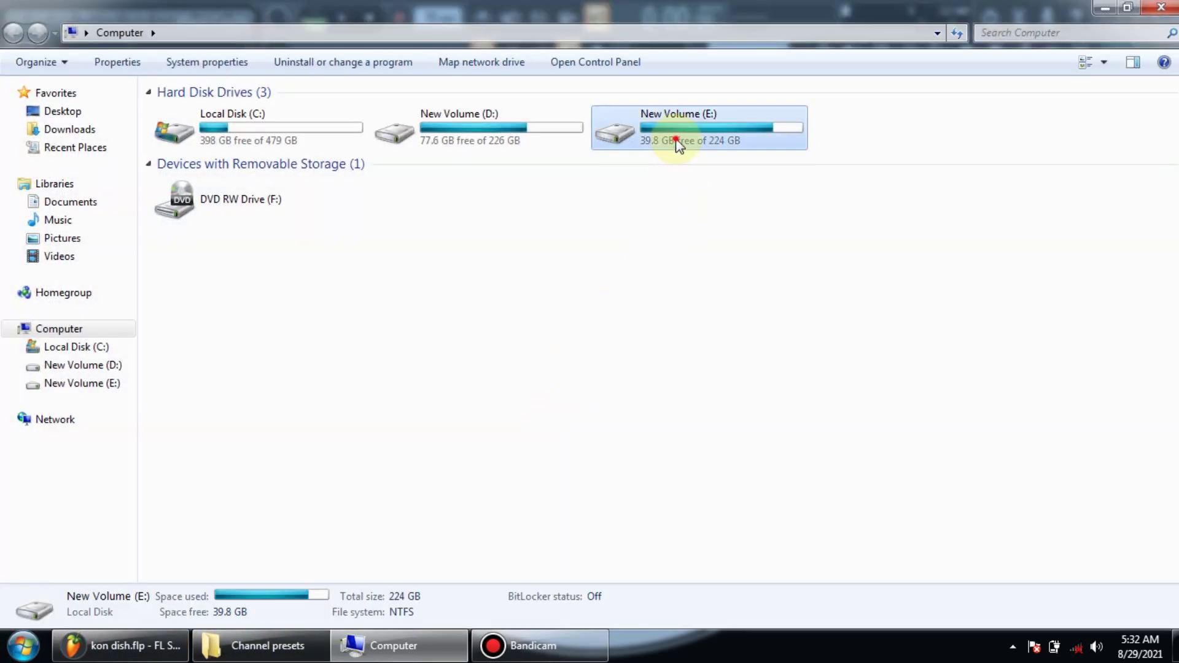
double_click(678, 137)
click(102, 367)
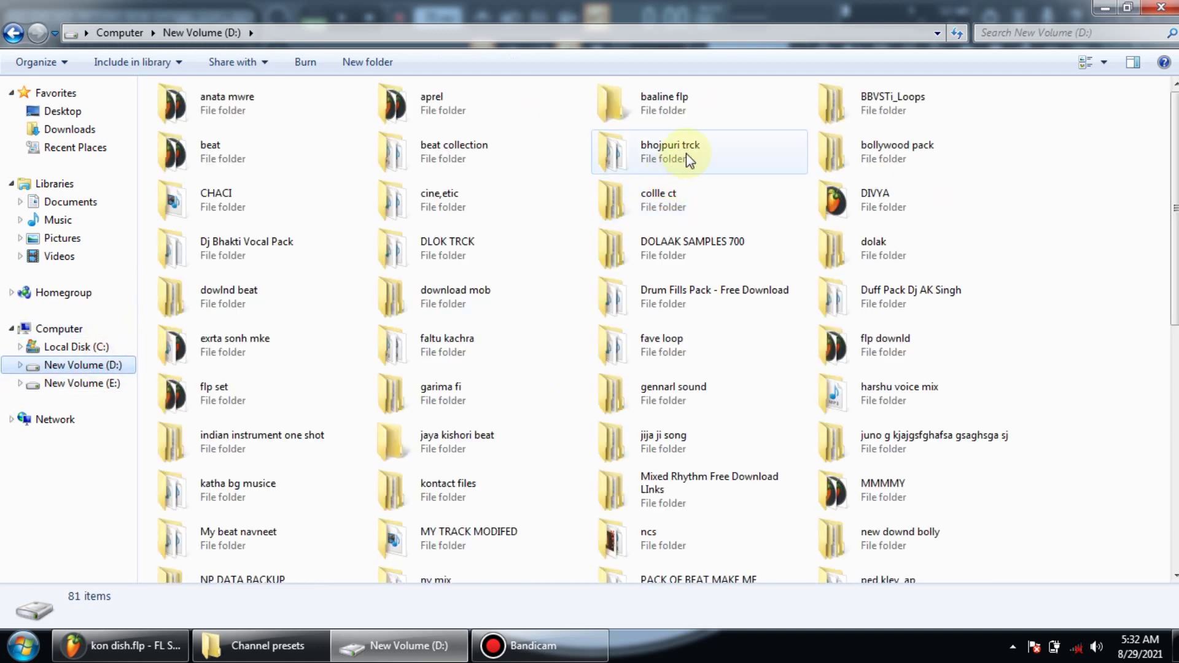
double_click(679, 202)
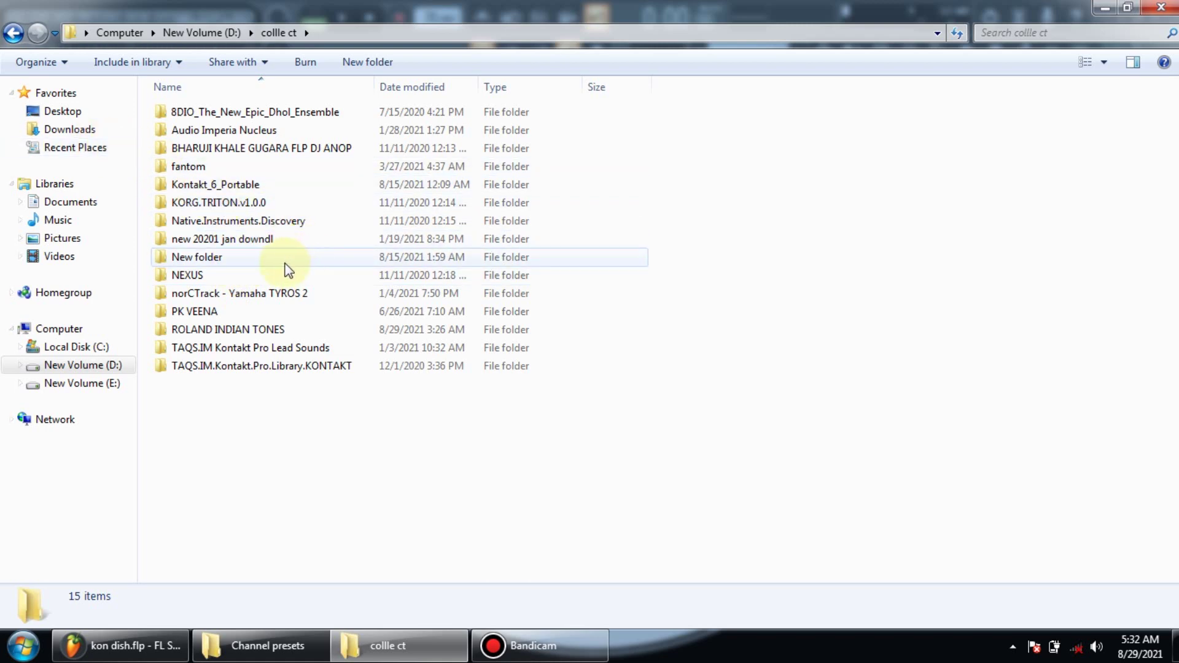
double_click(278, 329)
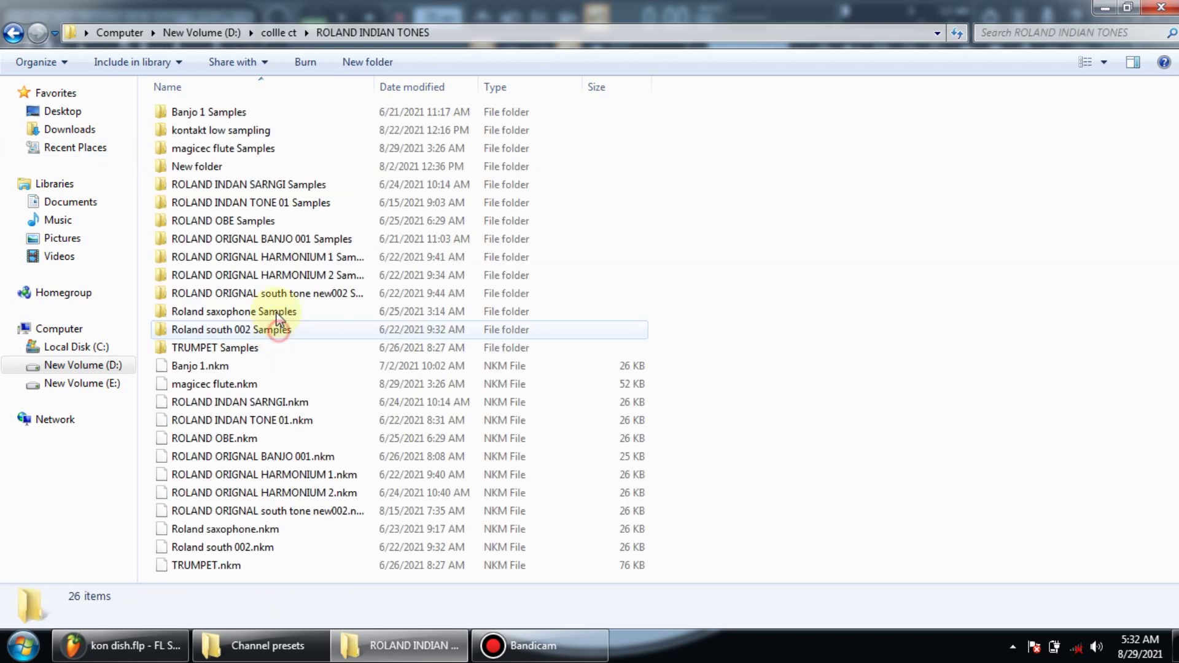
- Load magicec flute.nkm from the Explorer folder into the Kontakt rack in FL Studio, replacing the current multi
click(254, 476)
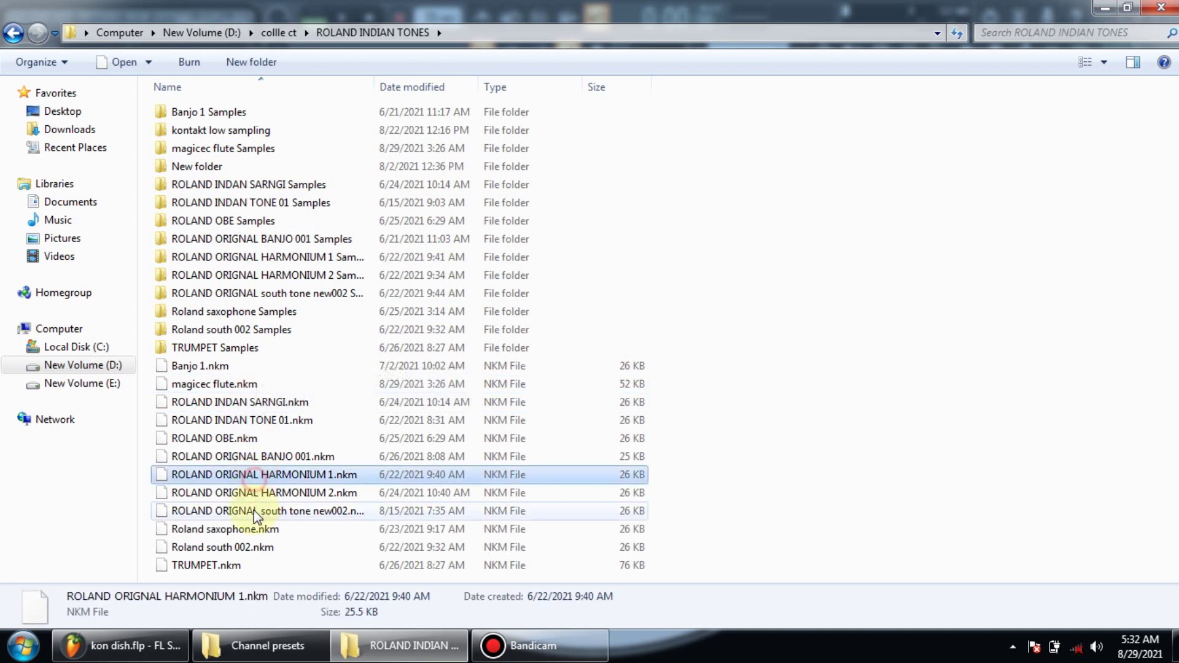
click(194, 150)
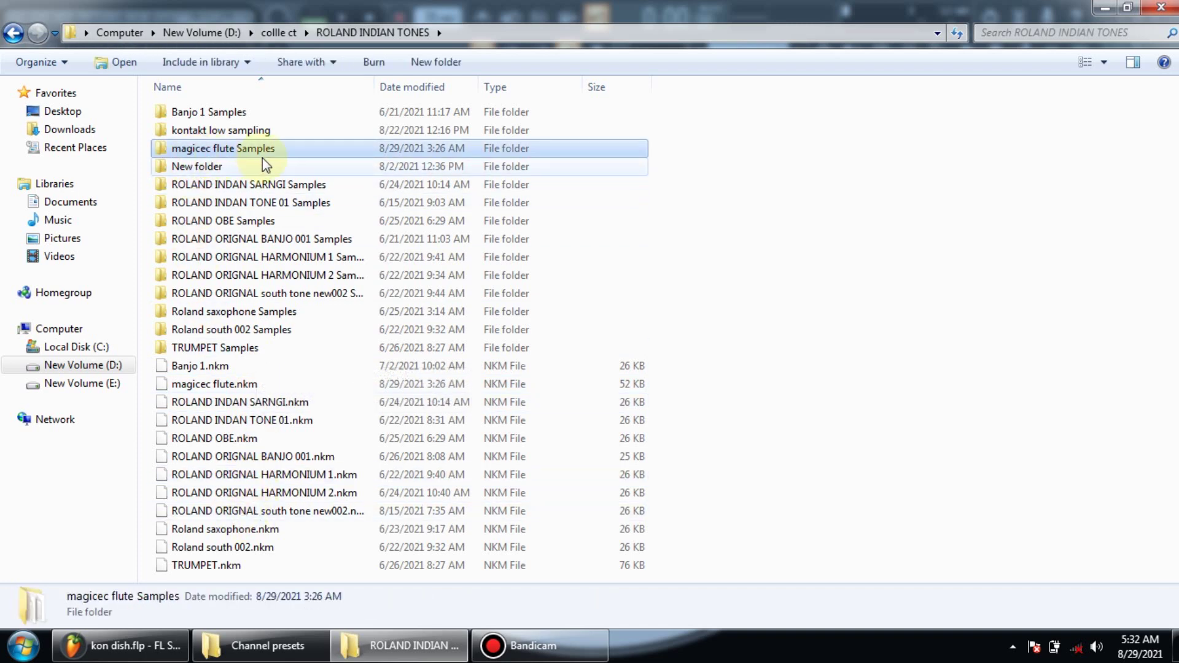
click(241, 552)
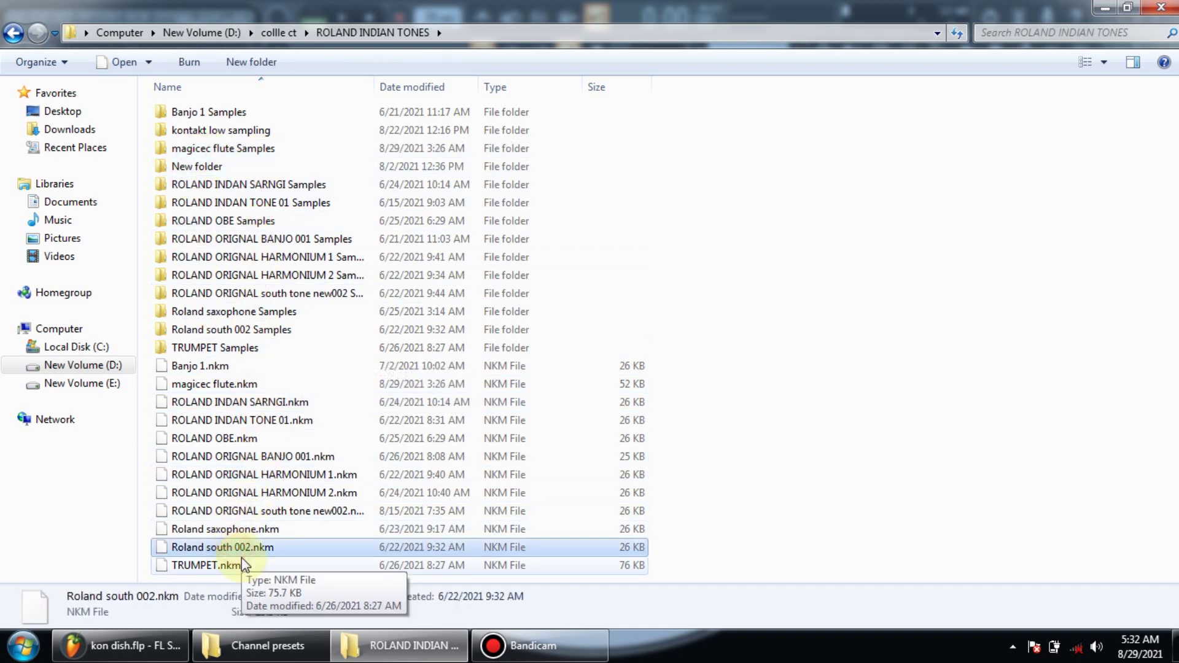
drag(184, 386, 683, 307)
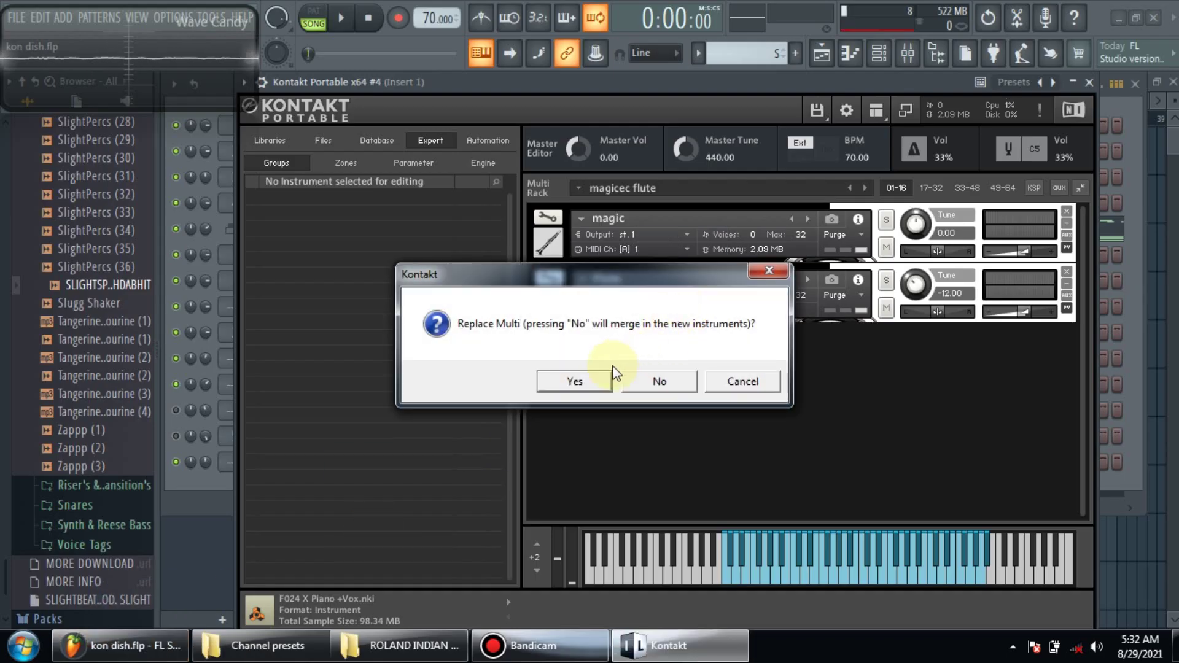
click(591, 376)
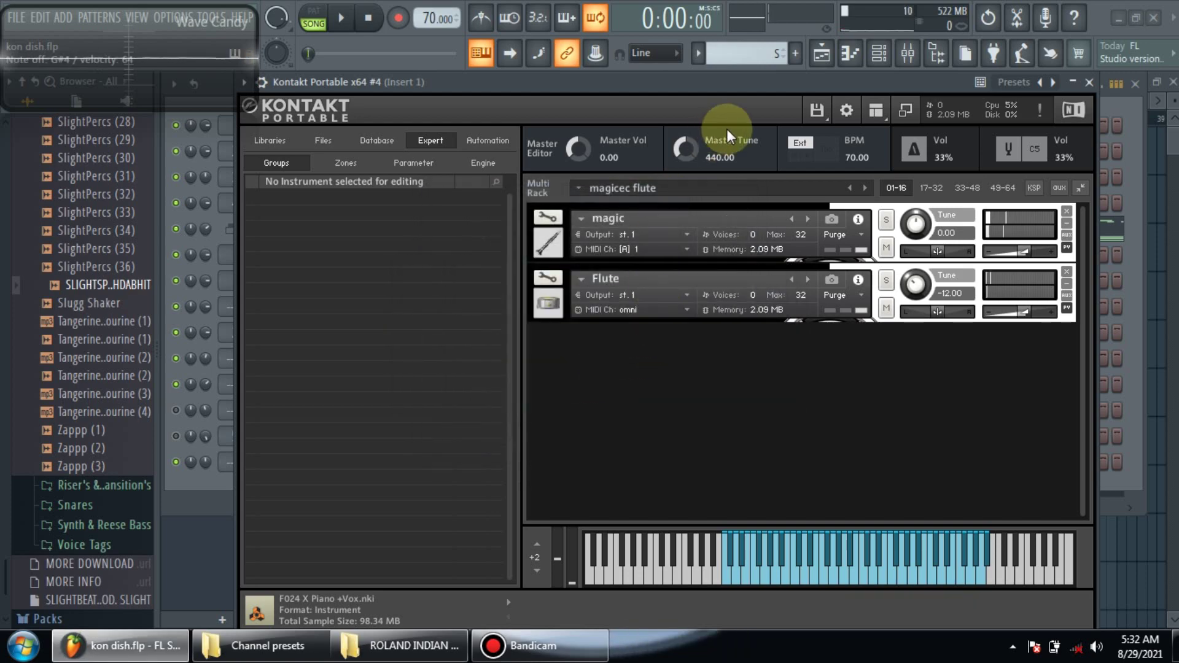
- Load magicec flute.nkm again through Kontakt's Load Patch dialog, replacing the current multi
click(813, 111)
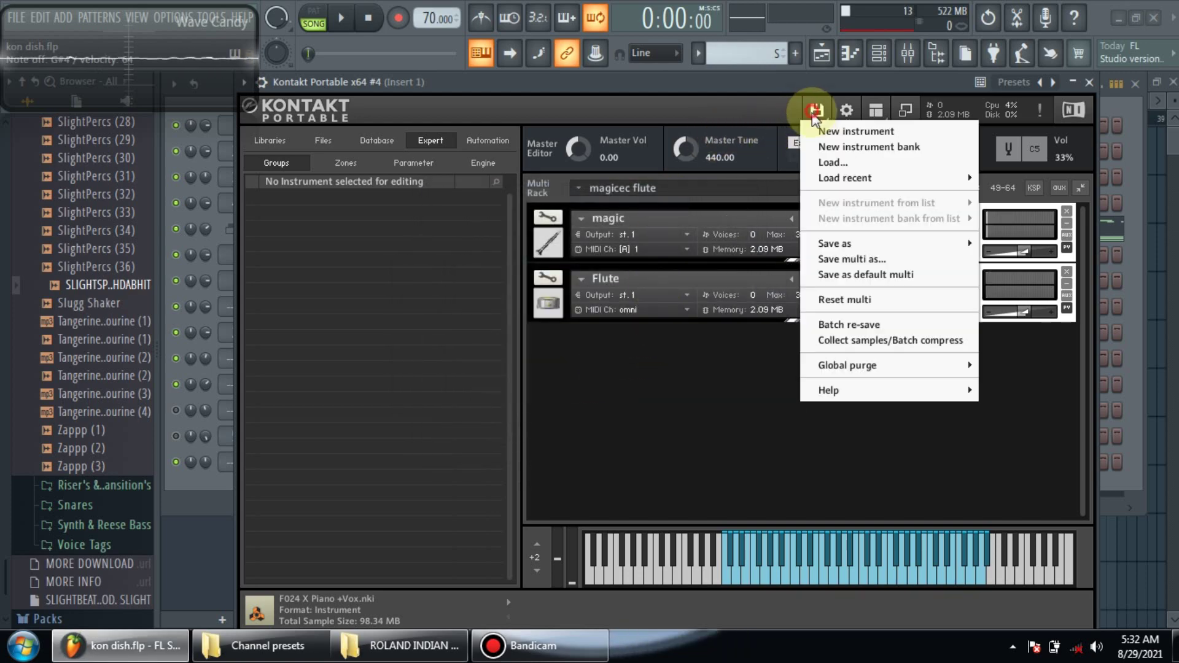
click(817, 161)
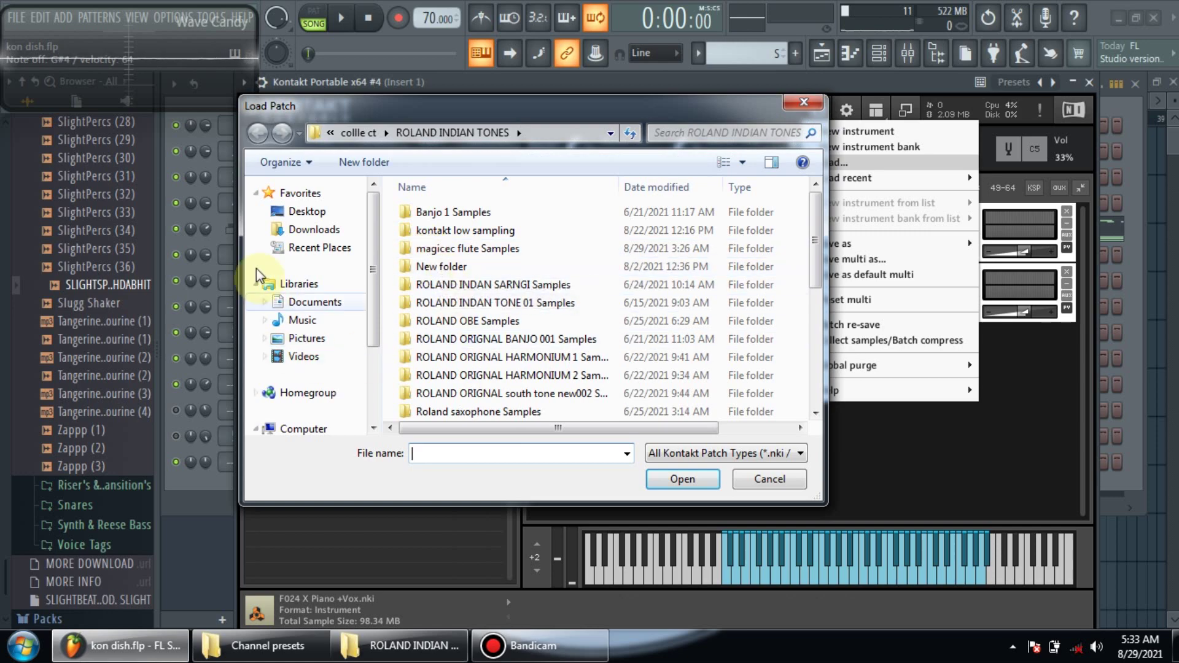
click(477, 358)
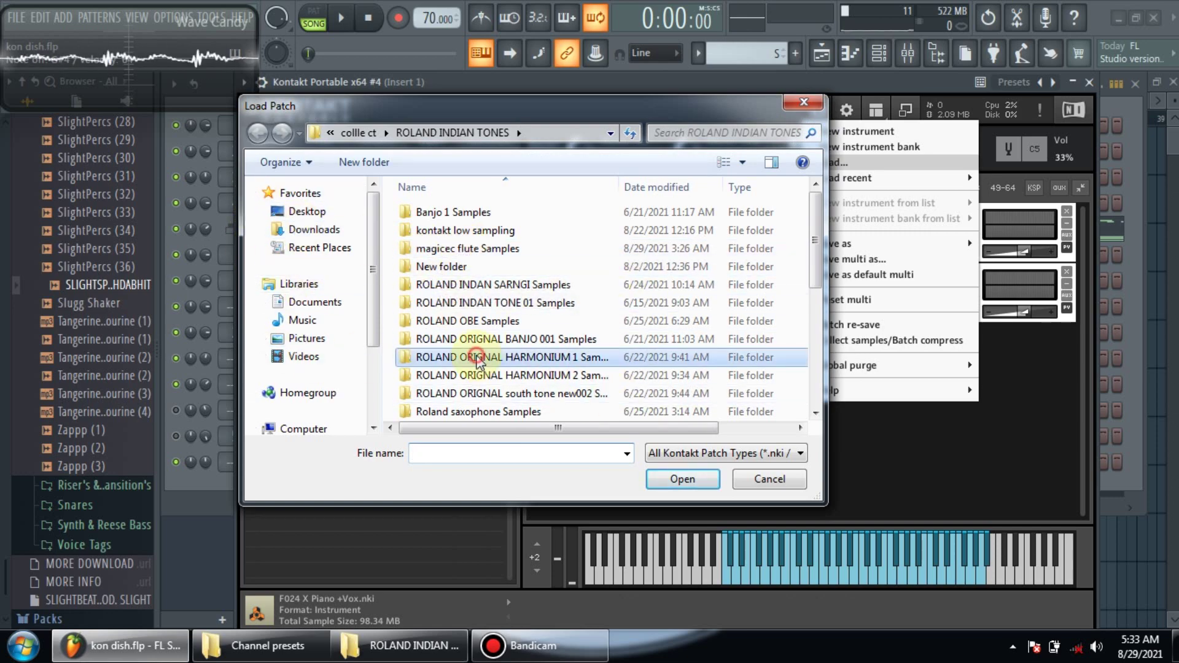
scroll(439, 263, down, 5)
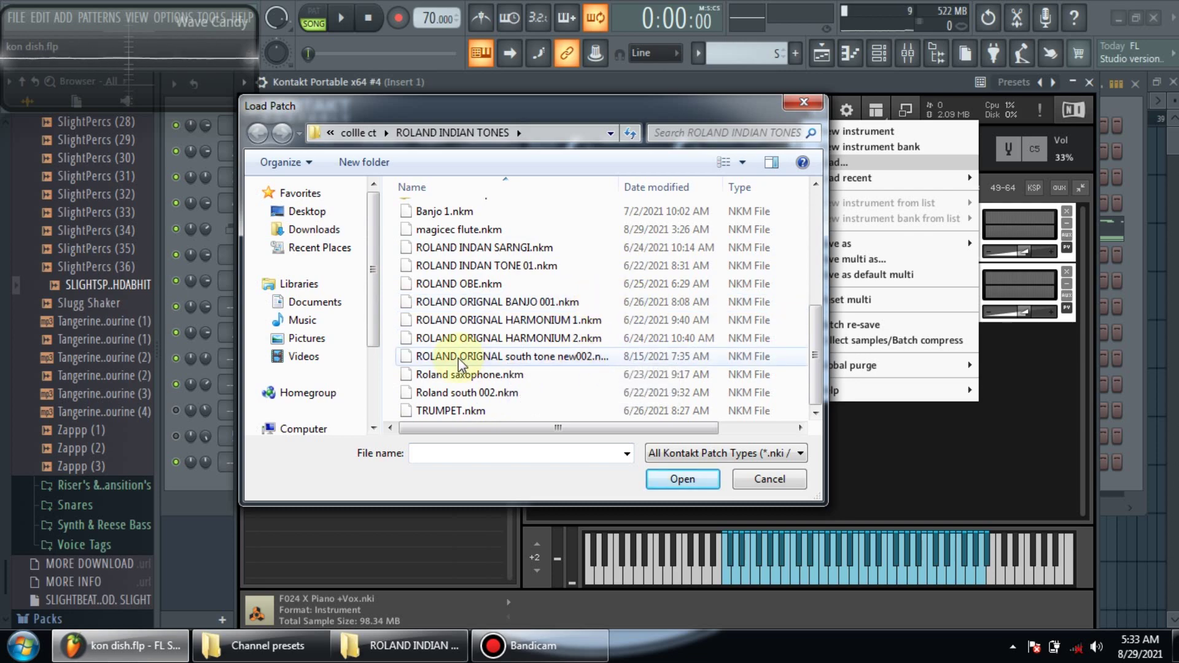
scroll(496, 405, up, 1)
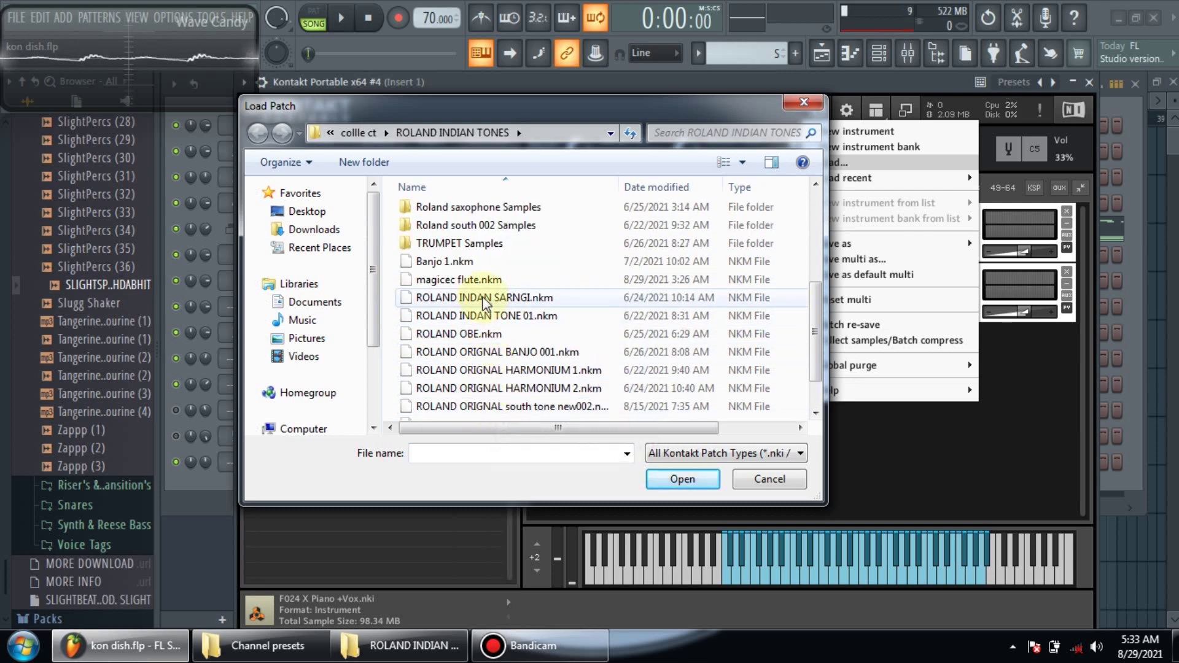
click(475, 280)
click(683, 479)
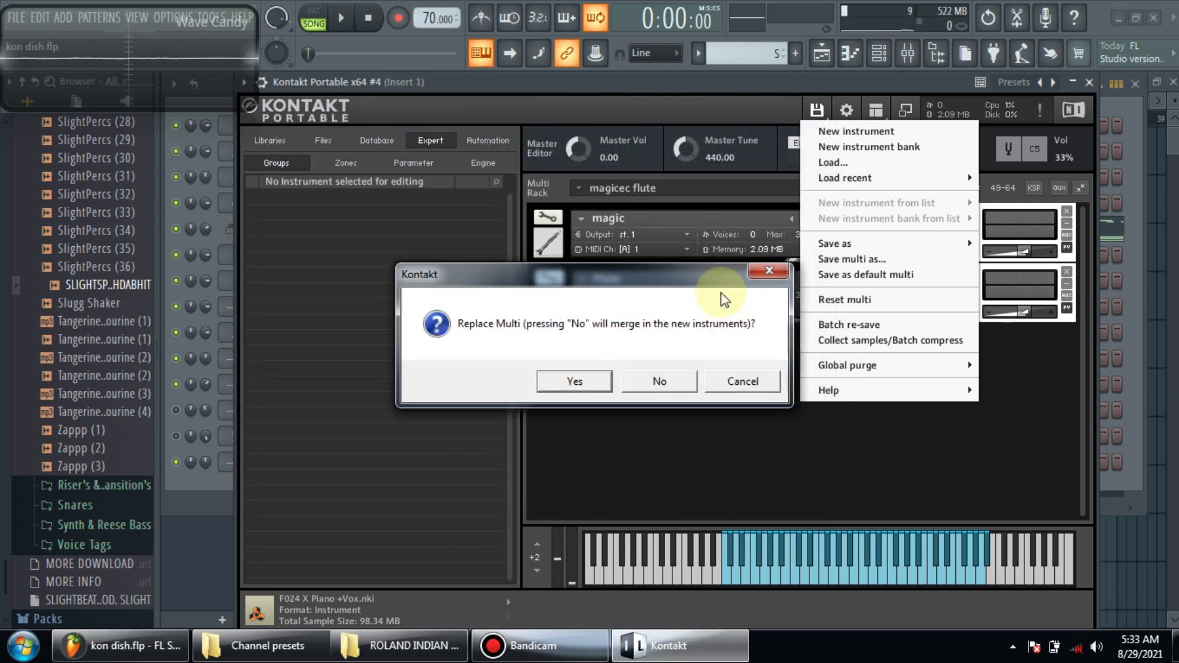
click(578, 382)
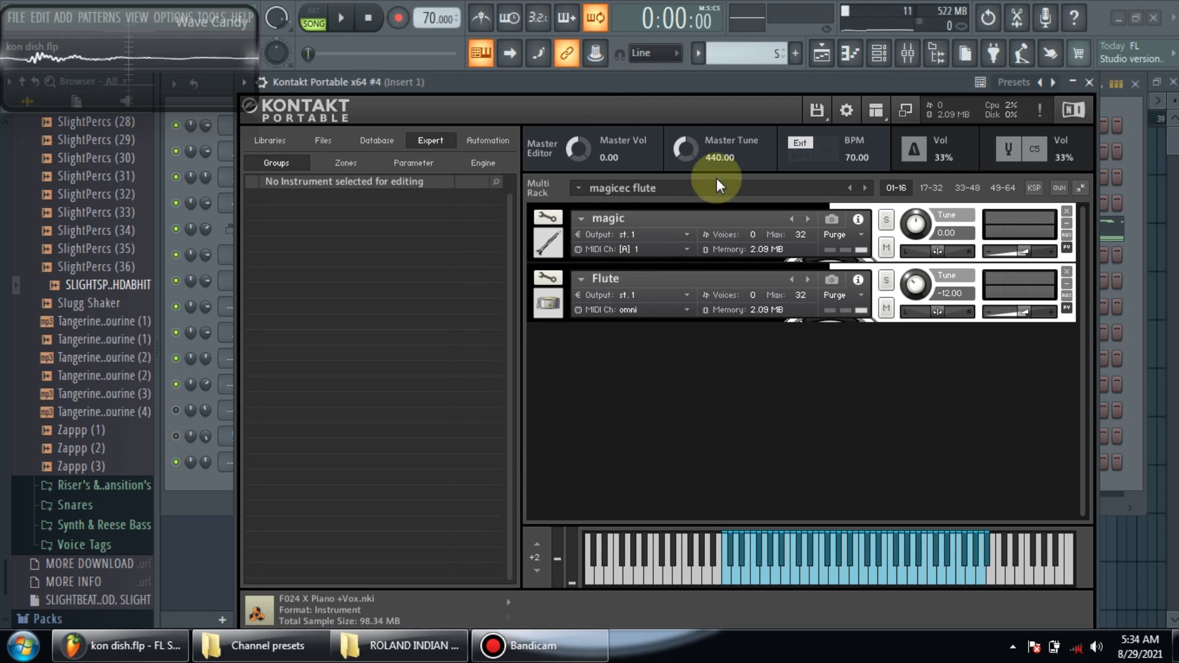
- Move the Kontakt window aside to expose the channel names and start playback of the song
mouse_move(473, 87)
mouse_down()
mouse_move(529, 86)
mouse_move(494, 89)
mouse_up()
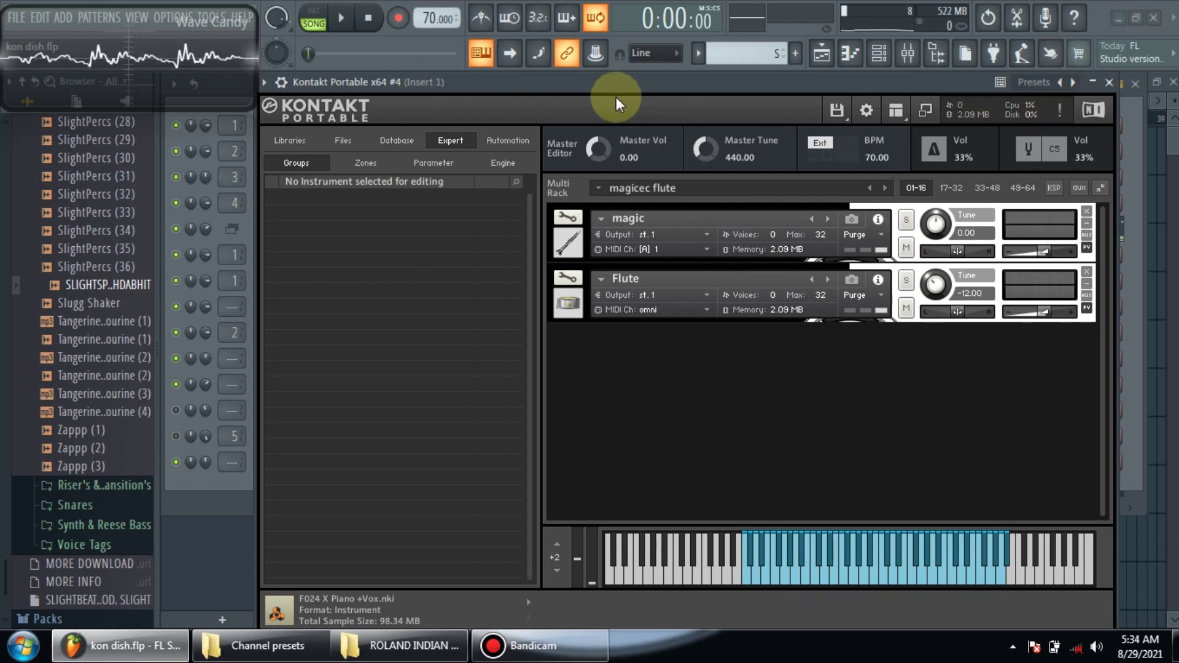
drag(595, 94, 695, 91)
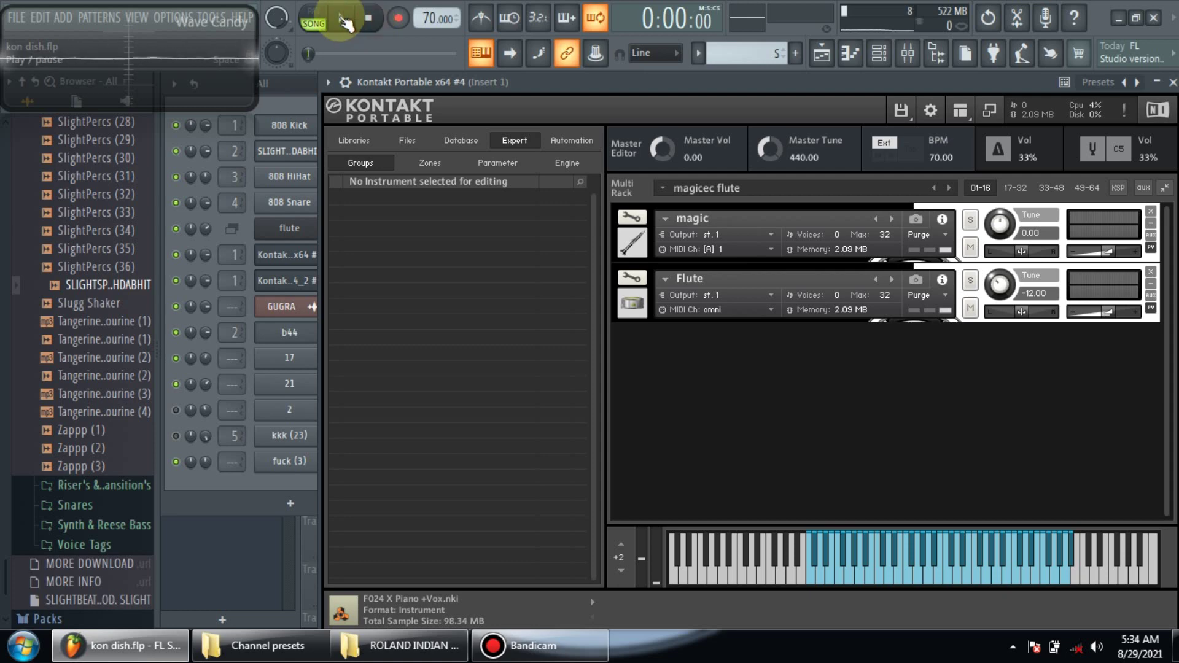
click(345, 23)
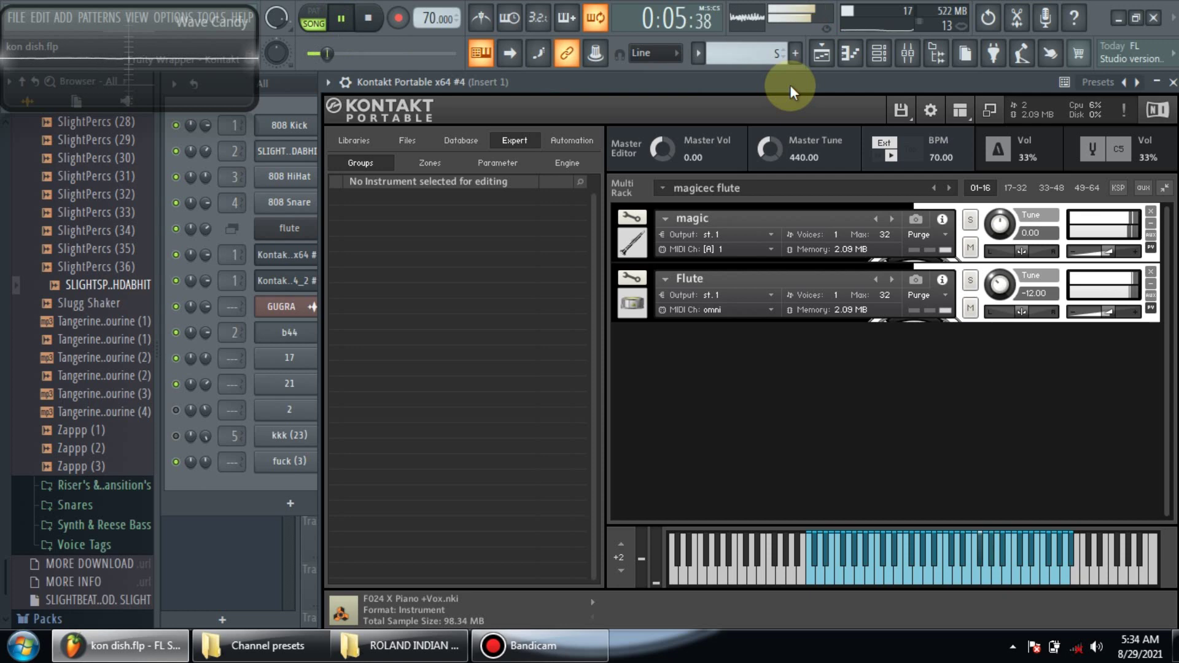
- Review the mixer, playlist and channel rack during song playback, and bring the Kontakt Portable x64 #4 window back up
click(908, 54)
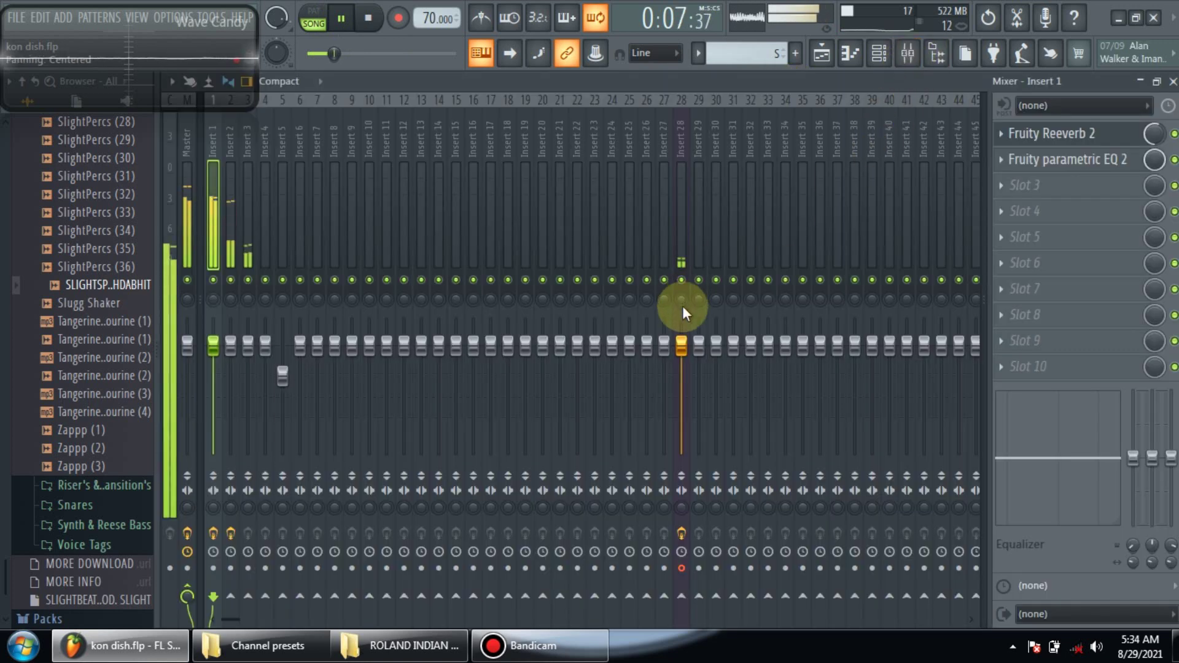
click(681, 346)
click(821, 54)
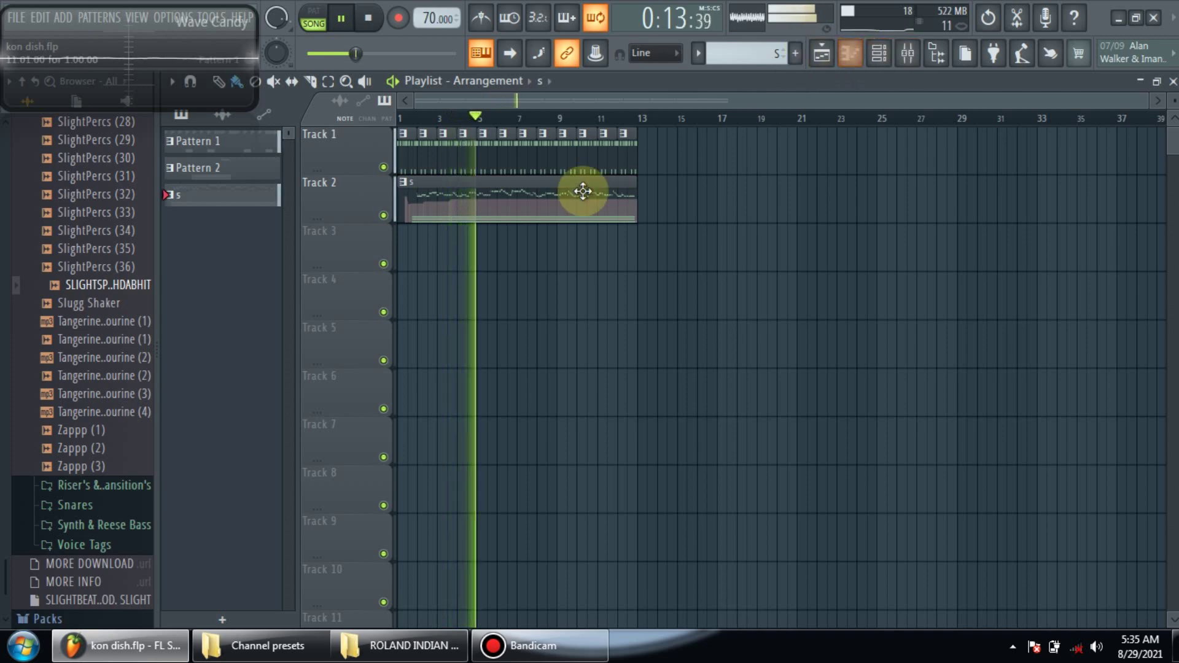
click(880, 55)
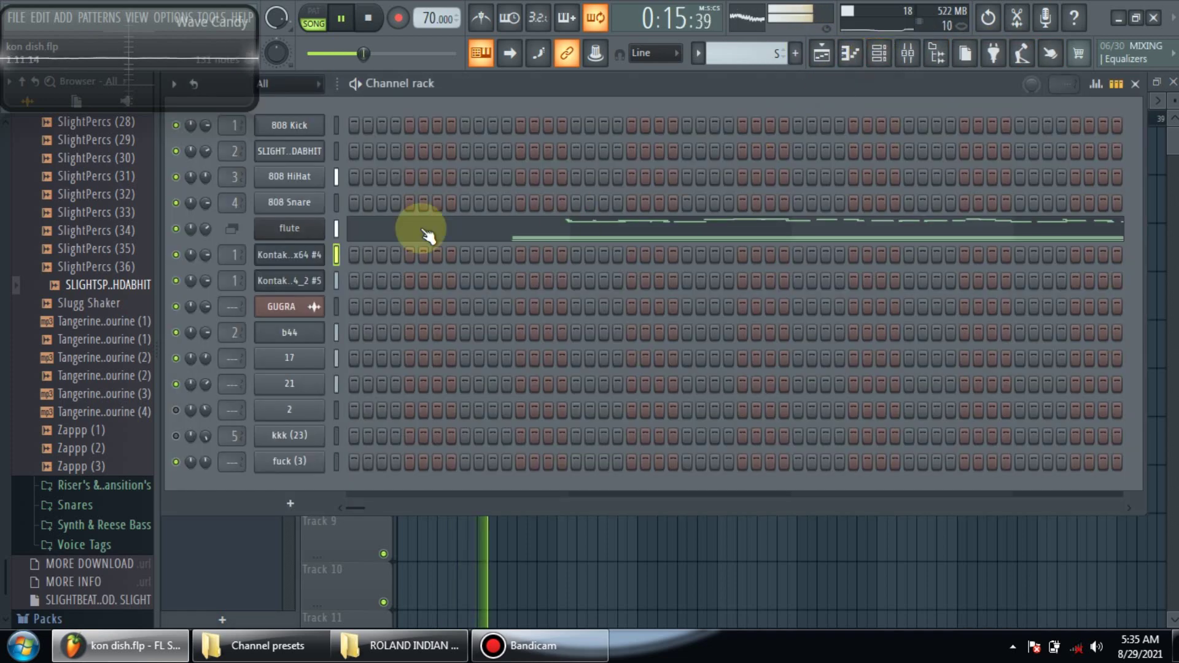
click(318, 261)
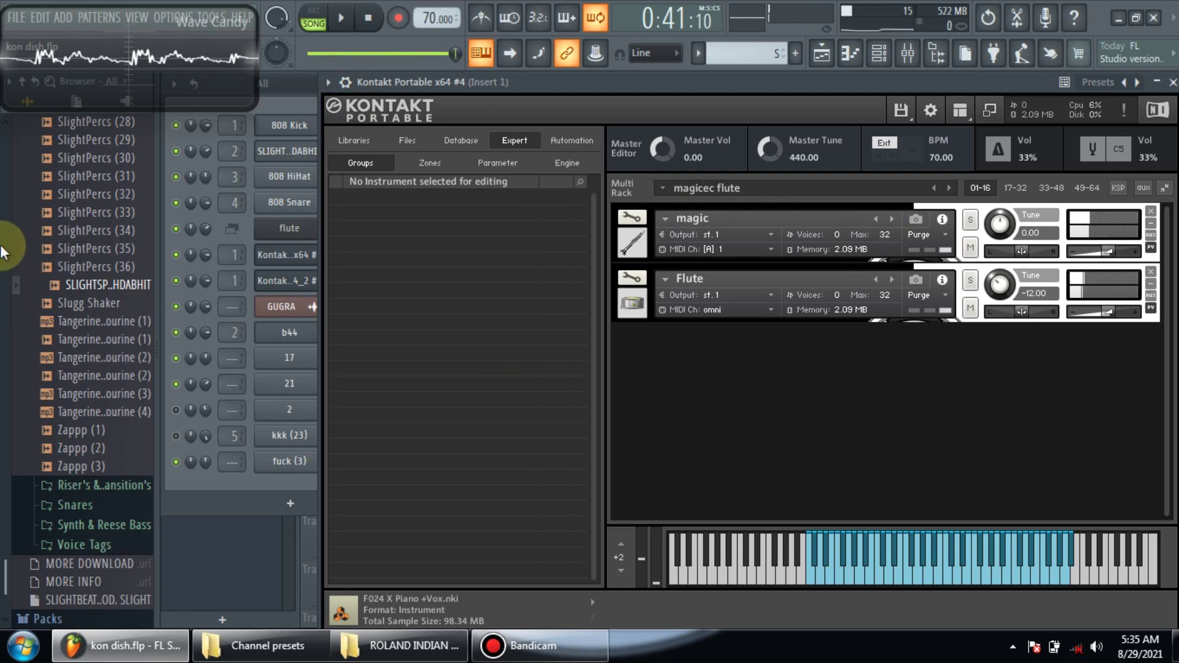
drag(625, 91, 563, 86)
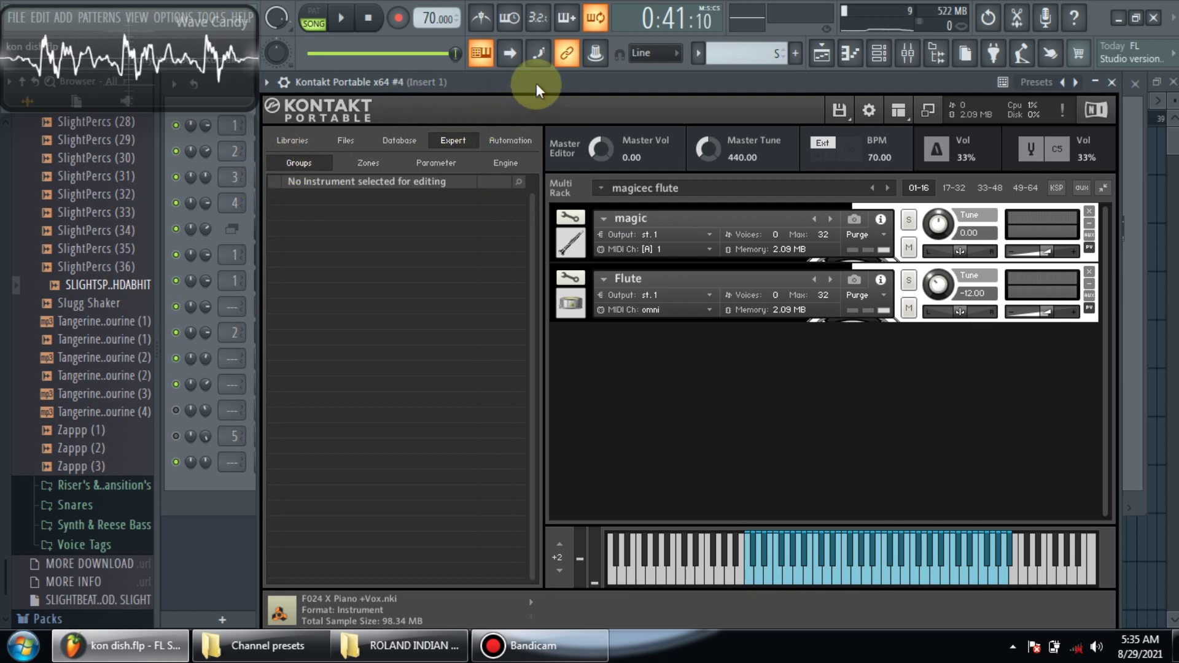
- Move the Kontakt Portable window aside to uncover the channel names in the channel rack
drag(536, 83, 594, 84)
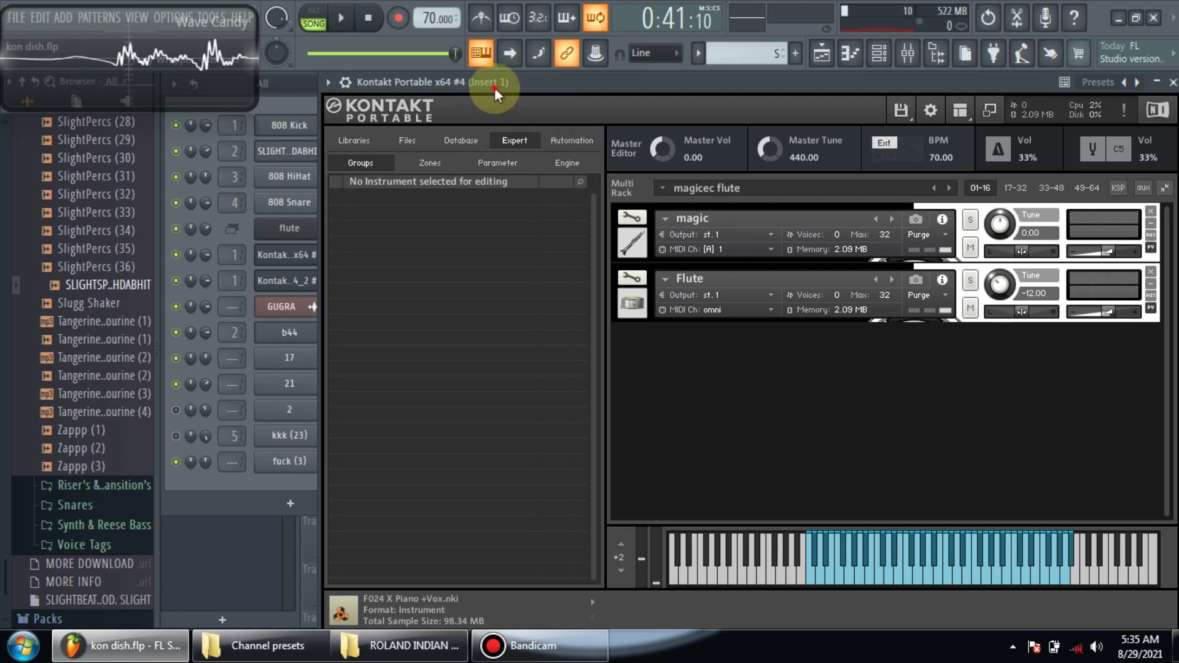
mouse_move(495, 87)
mouse_down()
mouse_move(482, 91)
mouse_move(495, 91)
mouse_up()
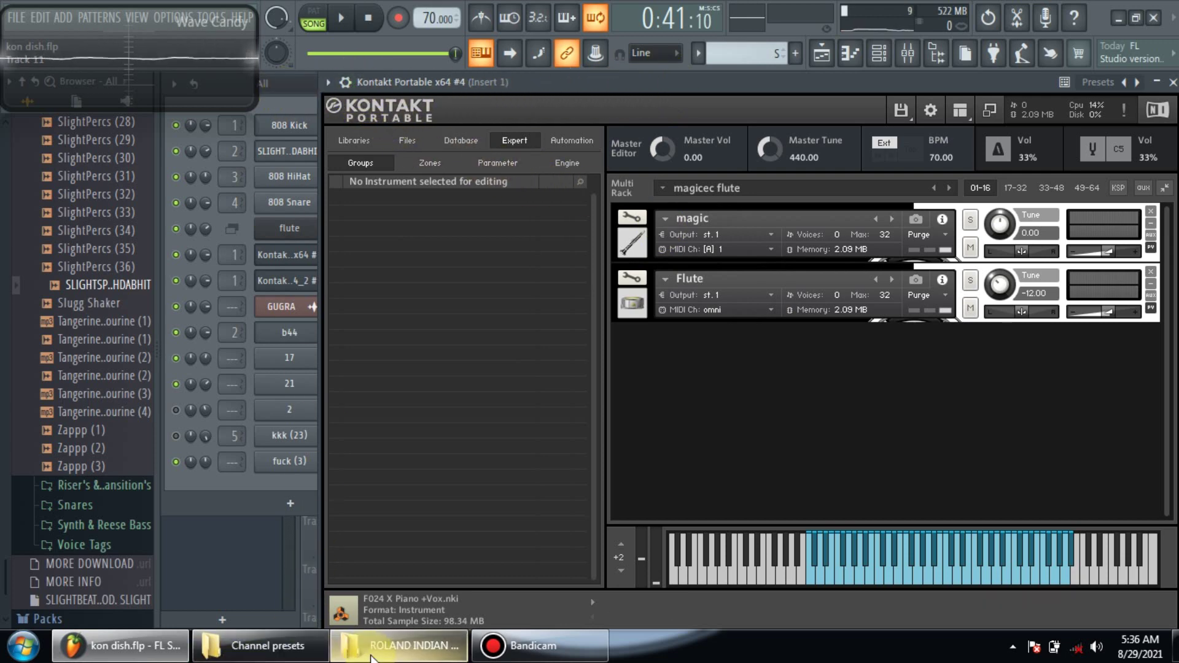
- Switch to Explorer, examine the magicec flute Samples folder and its Wallpaper subfolder, and go back to ROLAND INDIAN TONES
click(399, 645)
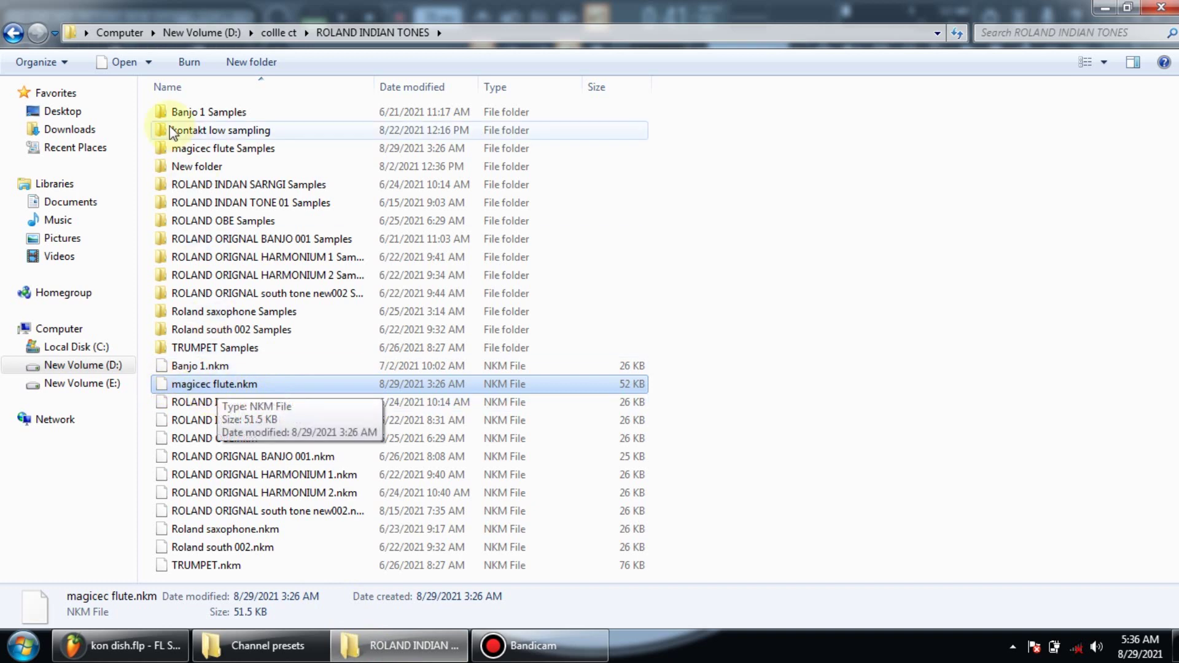
double_click(196, 148)
scroll(210, 450, down, 2)
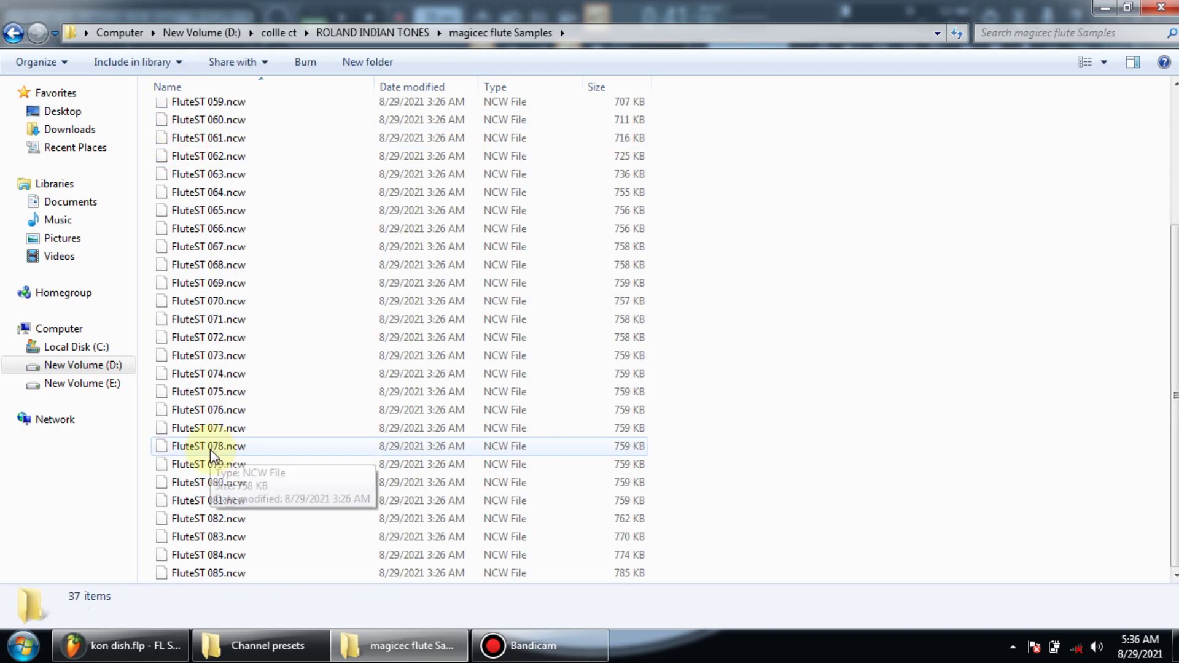
scroll(210, 455, up, 2)
double_click(172, 113)
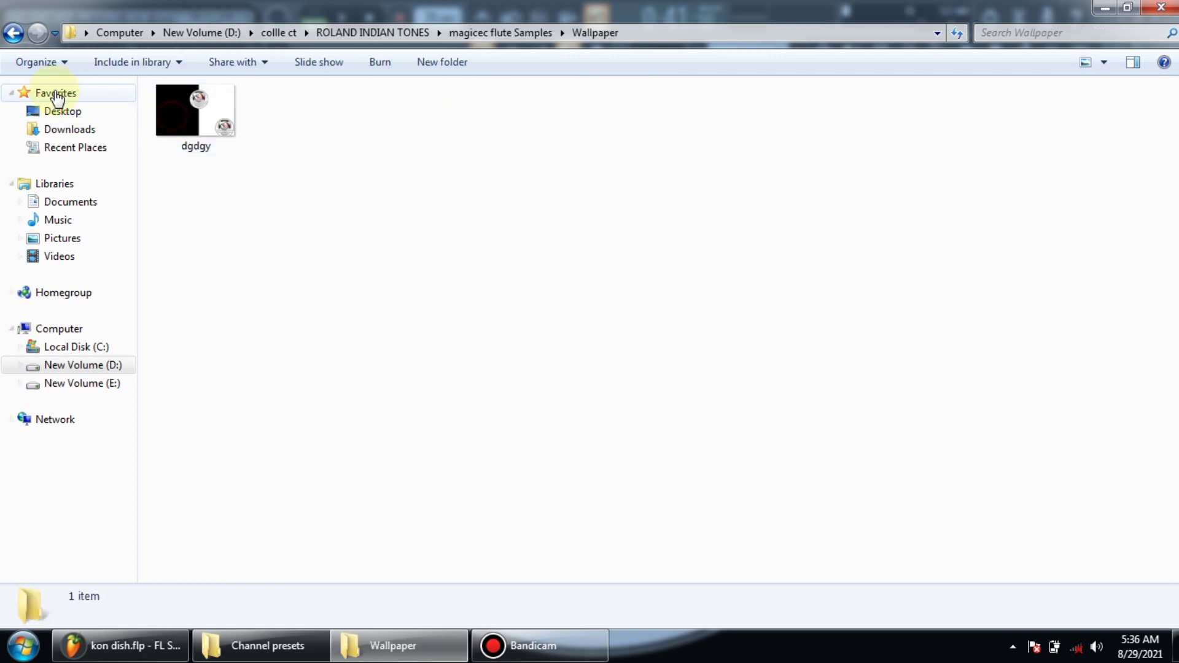
click(15, 36)
click(16, 37)
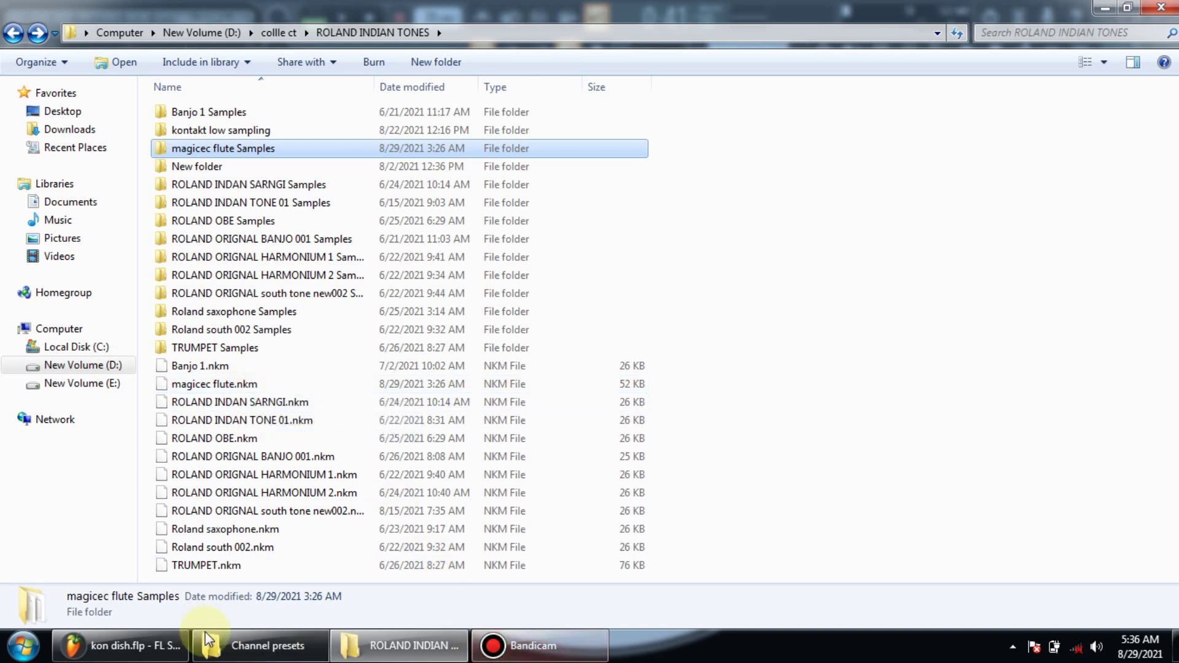
- Switch back to FL Studio and move the Kontakt Portable window so that it is fully visible
click(119, 645)
drag(687, 86, 585, 86)
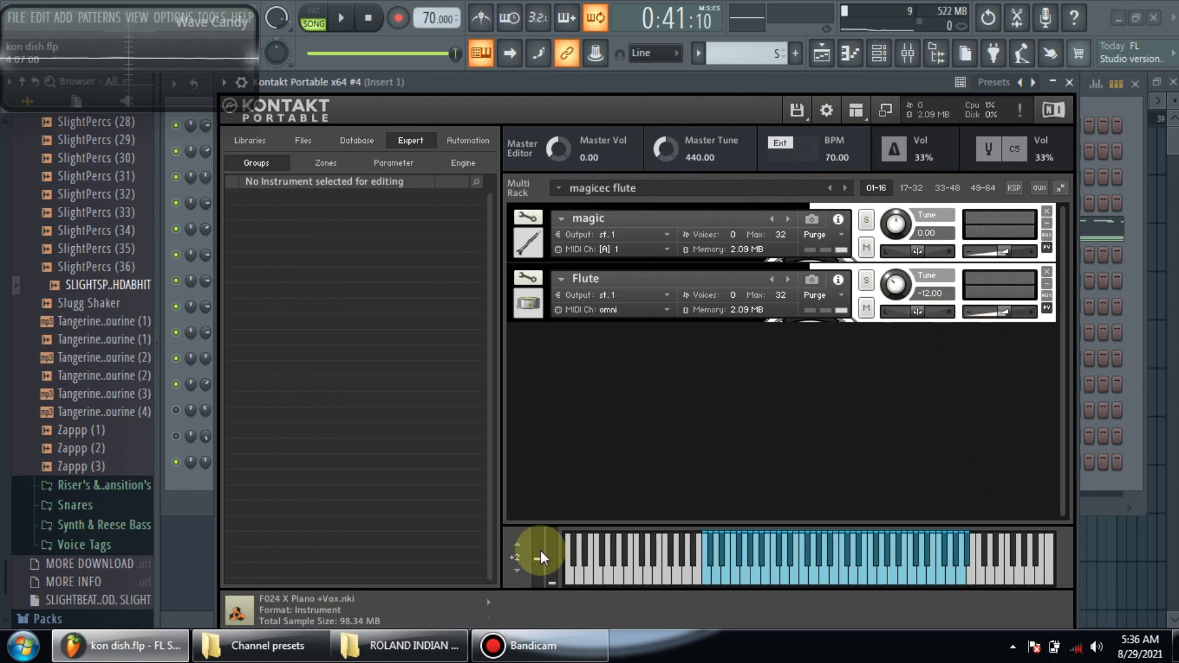
click(491, 645)
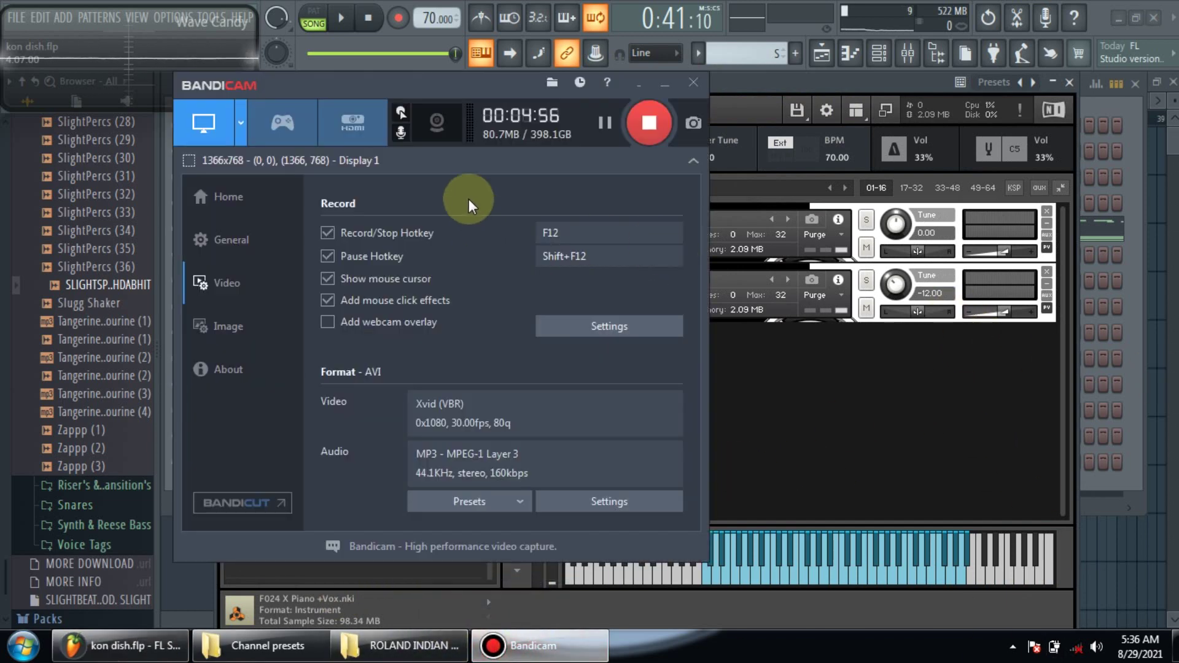